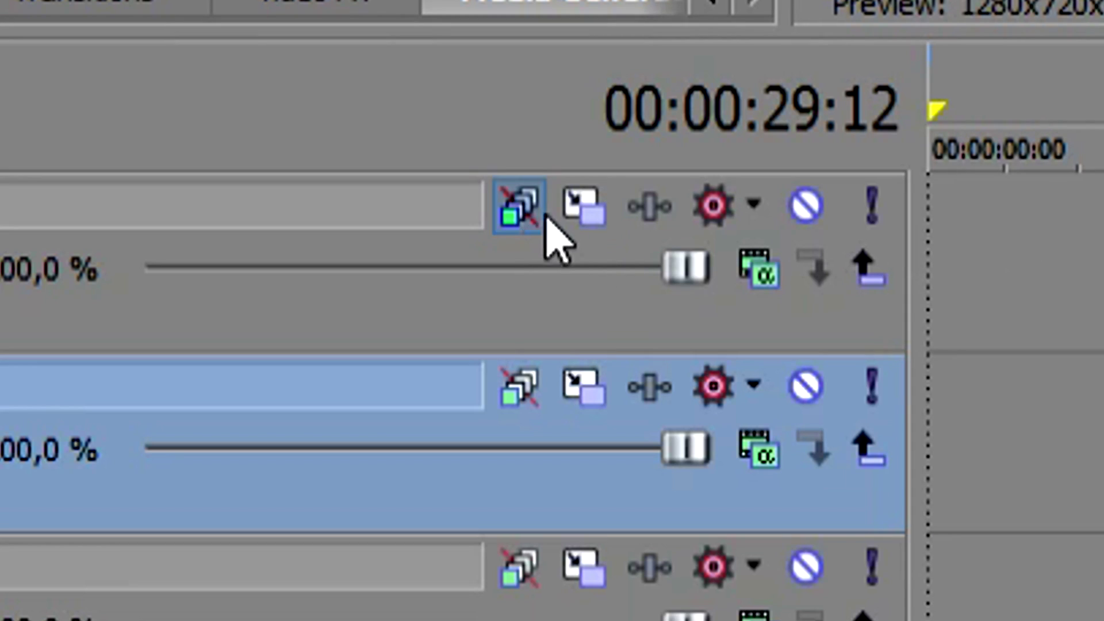
Try resizing and rotating the picture on track 3 with Track Motion
left_click(598, 216)
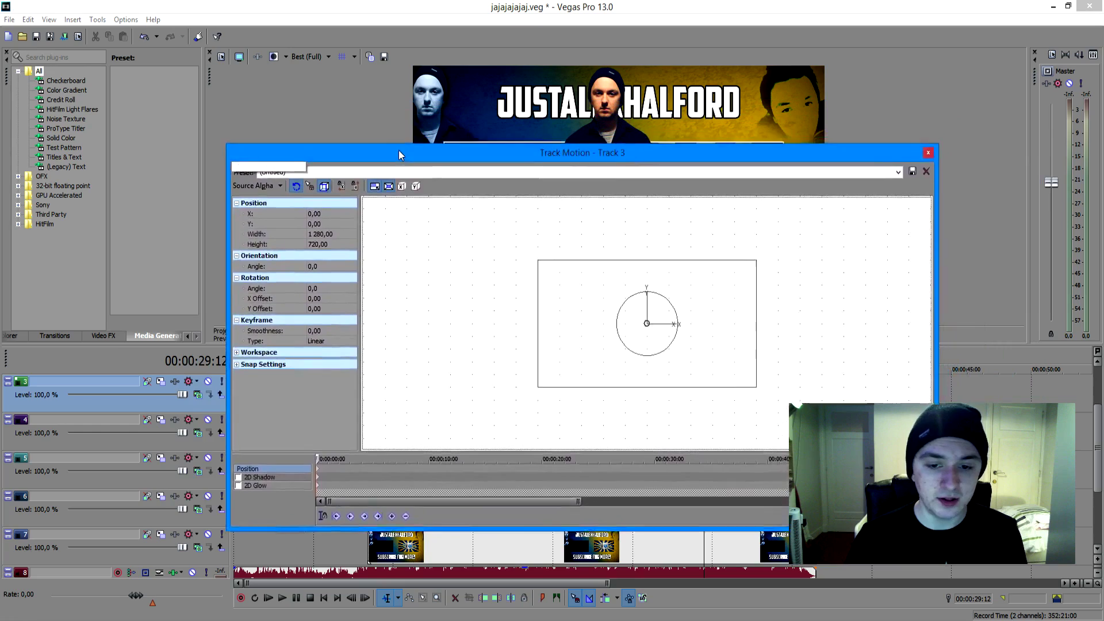
left_click_drag(351, 140, 314, 324)
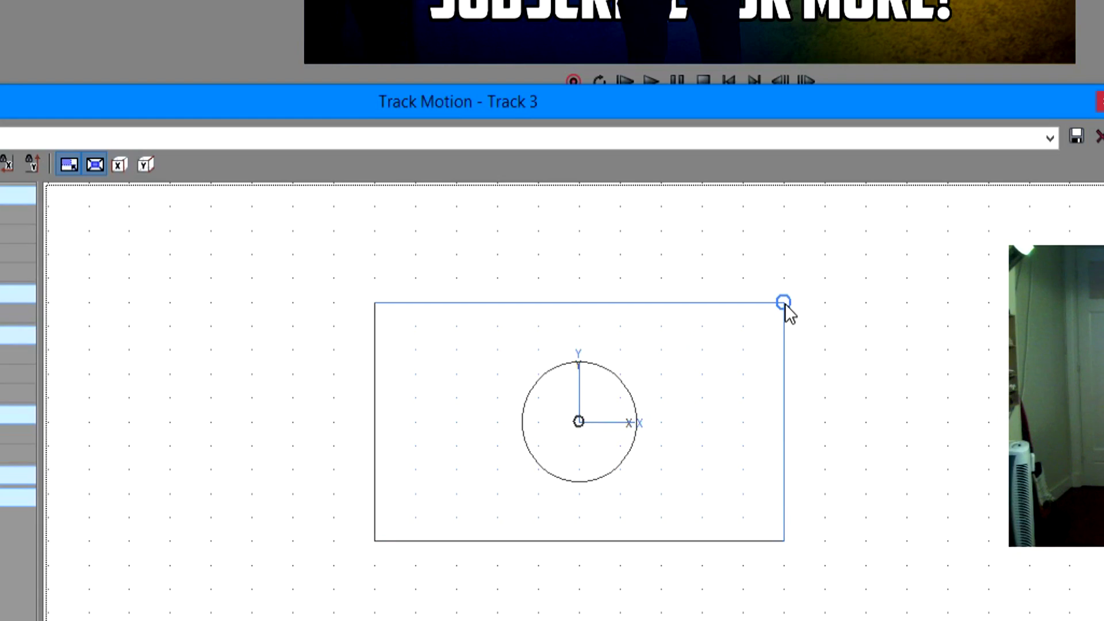
left_click_drag(670, 436, 631, 455)
left_click_drag(714, 341, 974, 194)
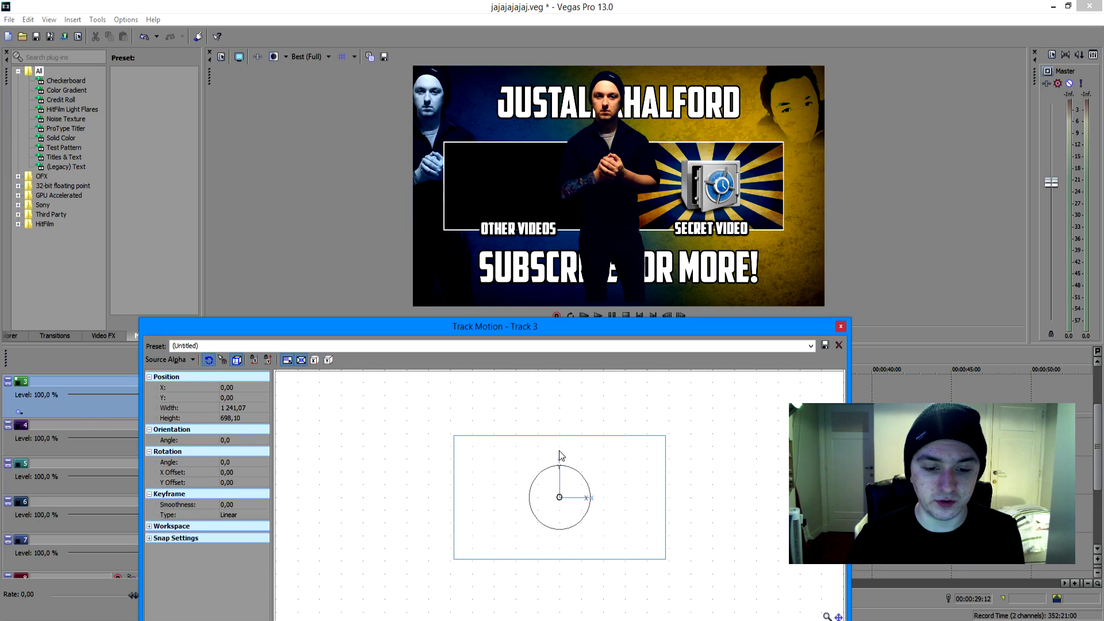
left_click_drag(560, 446, 560, 497)
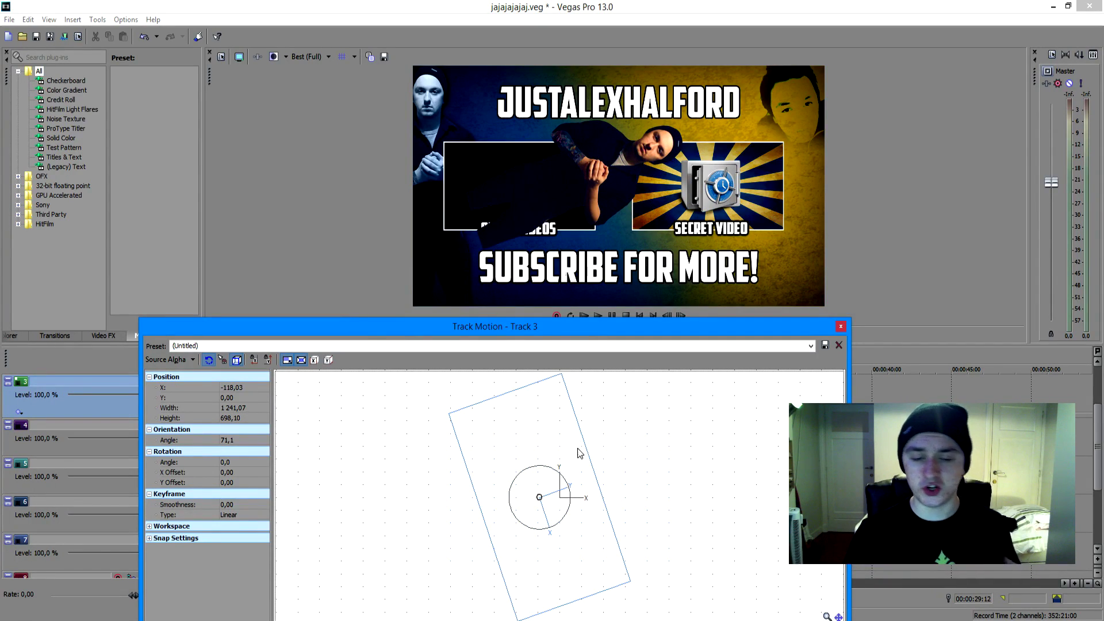
Restore the track 3 motion box to its default and close the Track Motion window
right_click(540, 449)
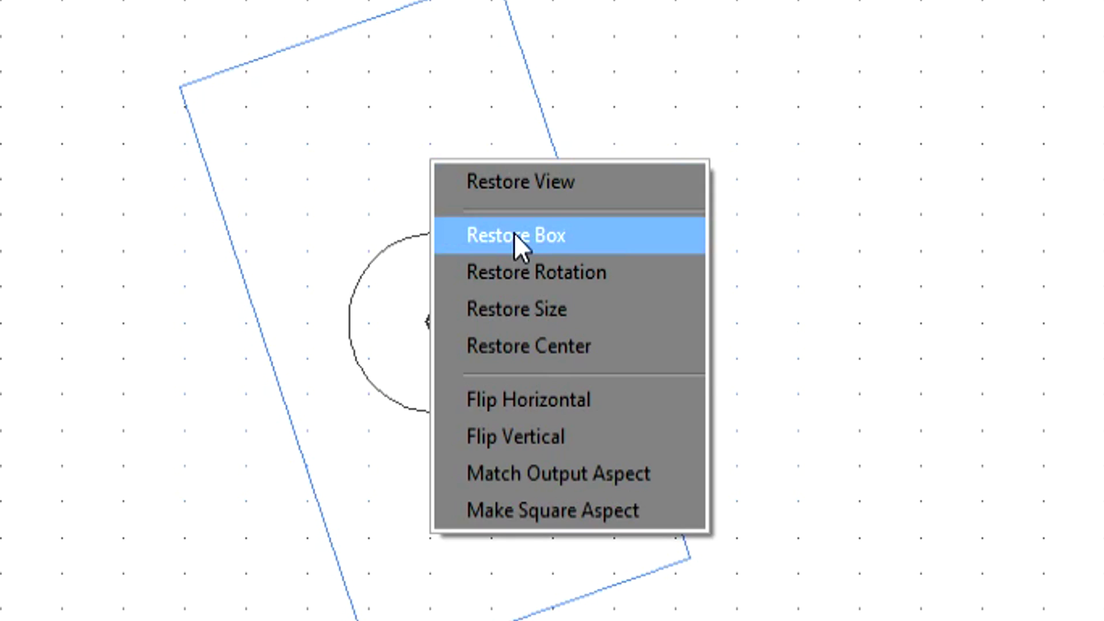
left_click(568, 468)
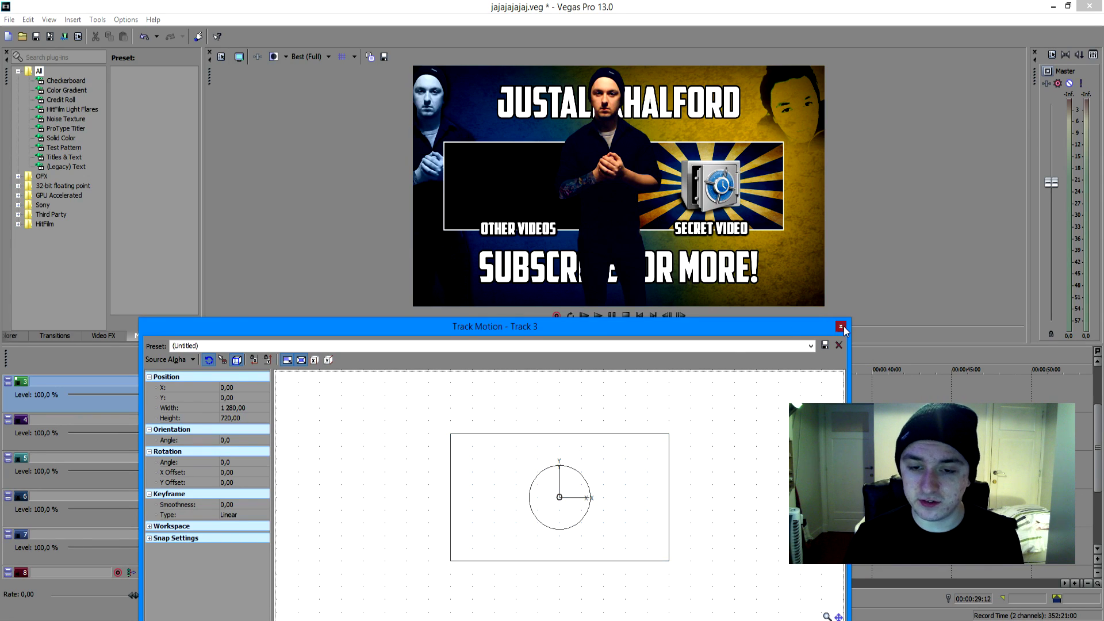
left_click(840, 326)
Add the recorded video file to the timeline after the end card, with its picture on track 7 and sound on track 8
left_click(686, 387)
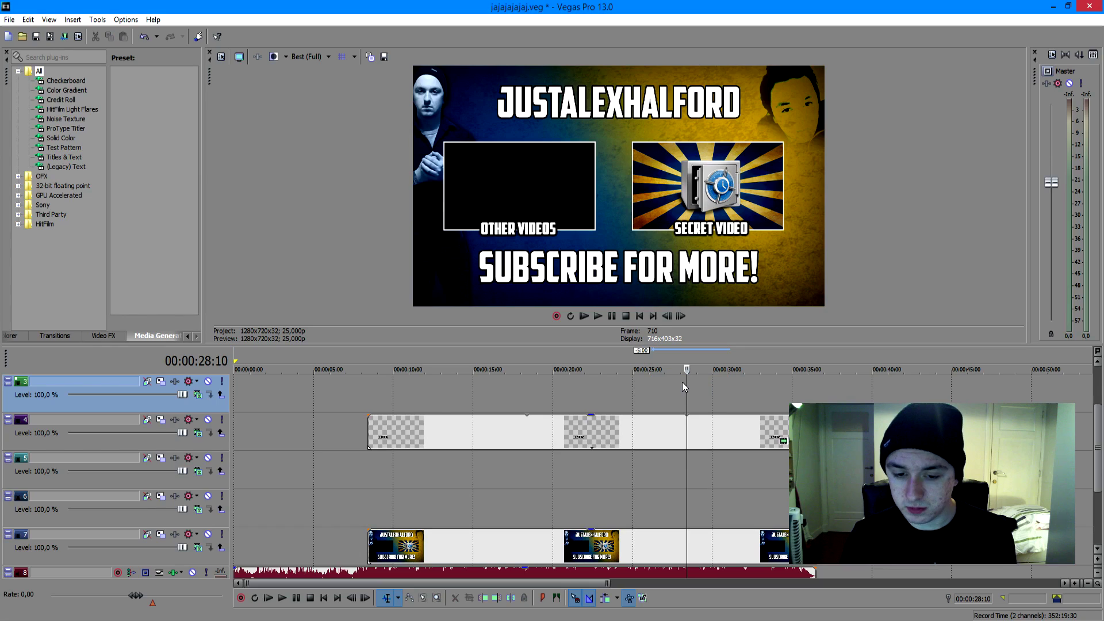
scroll(661, 377, "down", 1)
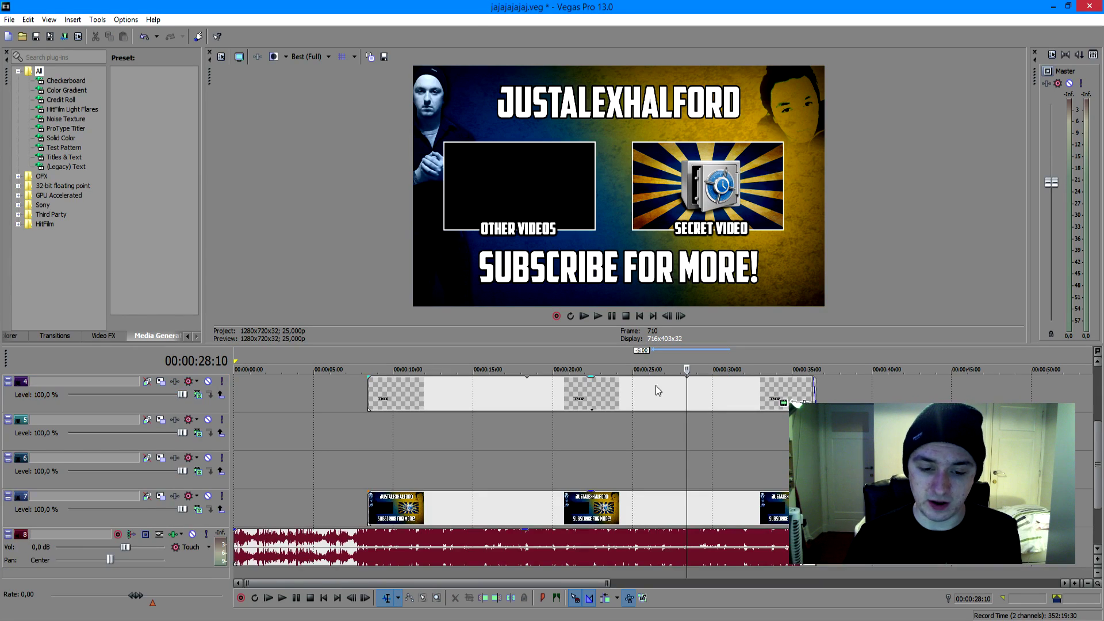
left_click(573, 467)
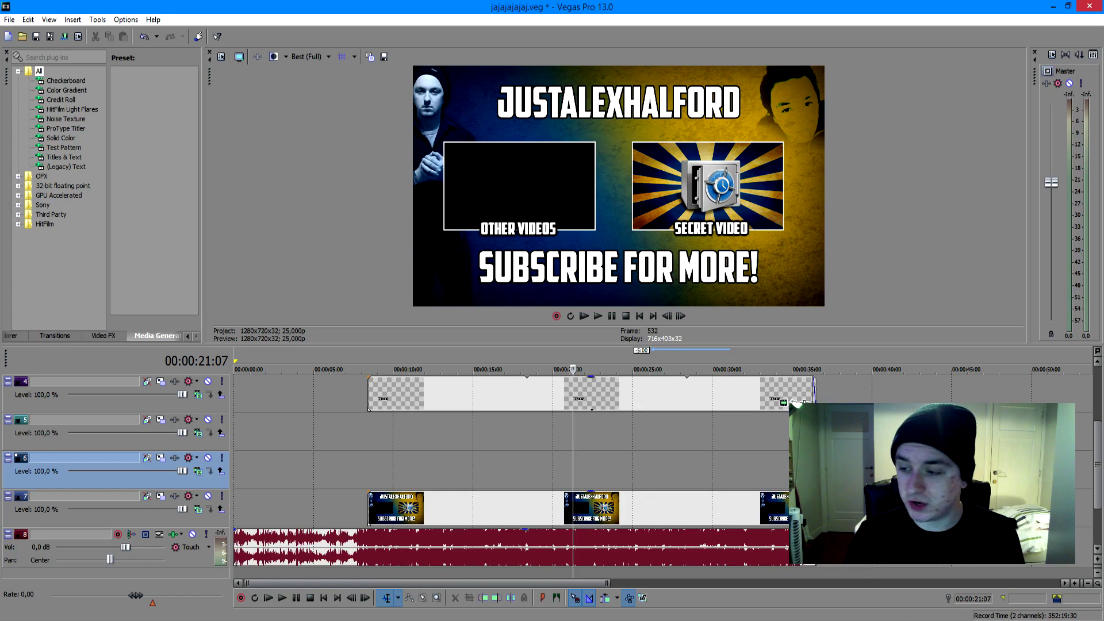
key("alt+Tab")
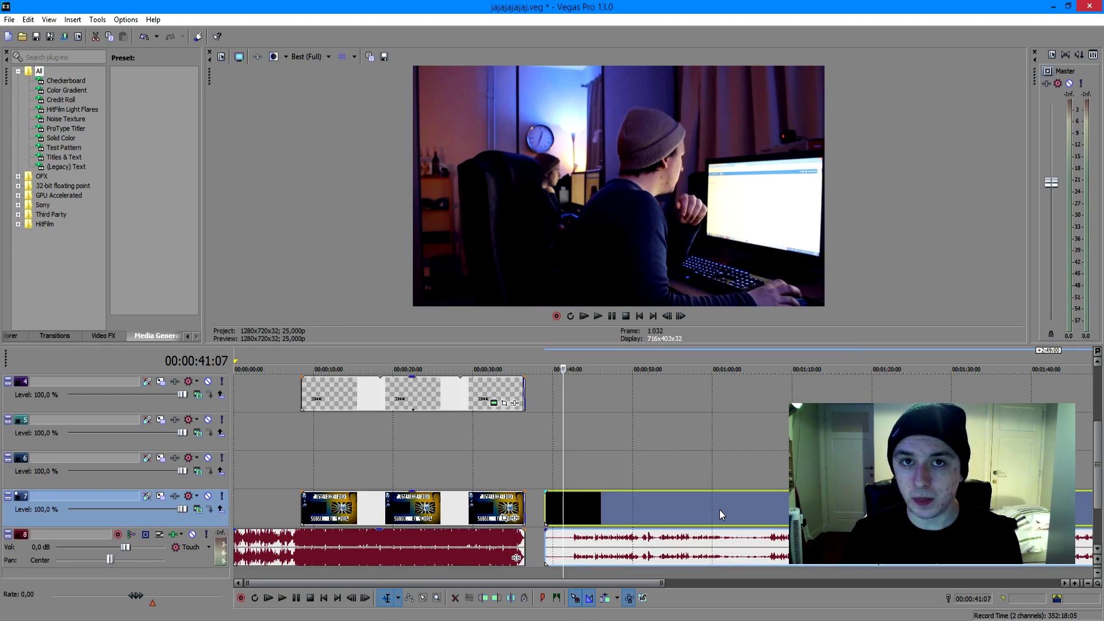
left_click(385, 470)
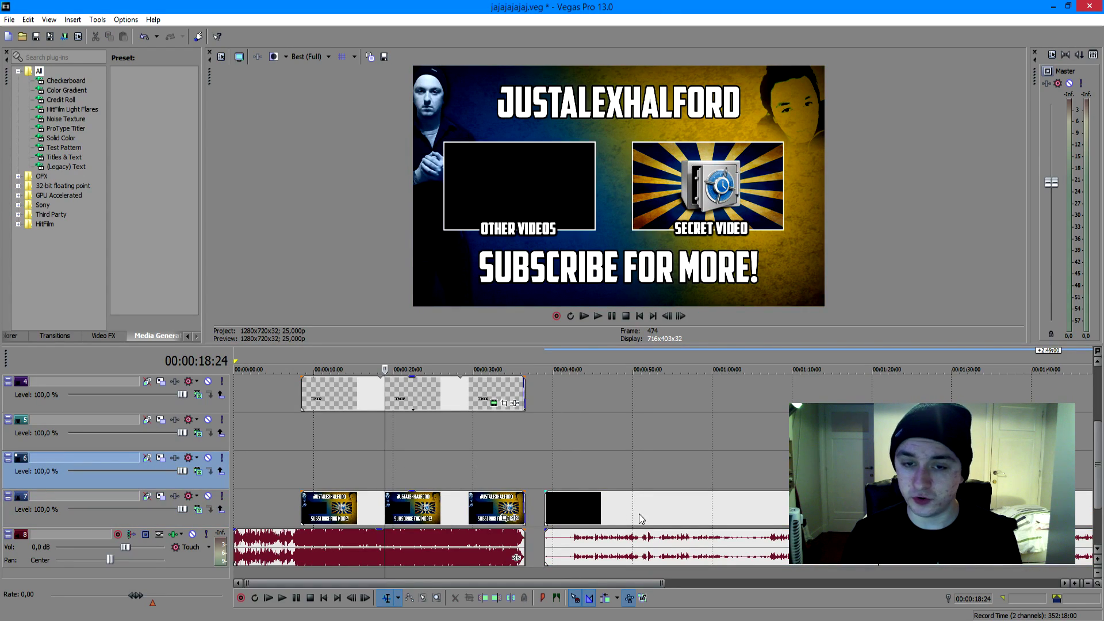
Ungroup the new video clip from its audio and delete the audio event on track 8
left_click(657, 548)
left_click(657, 547)
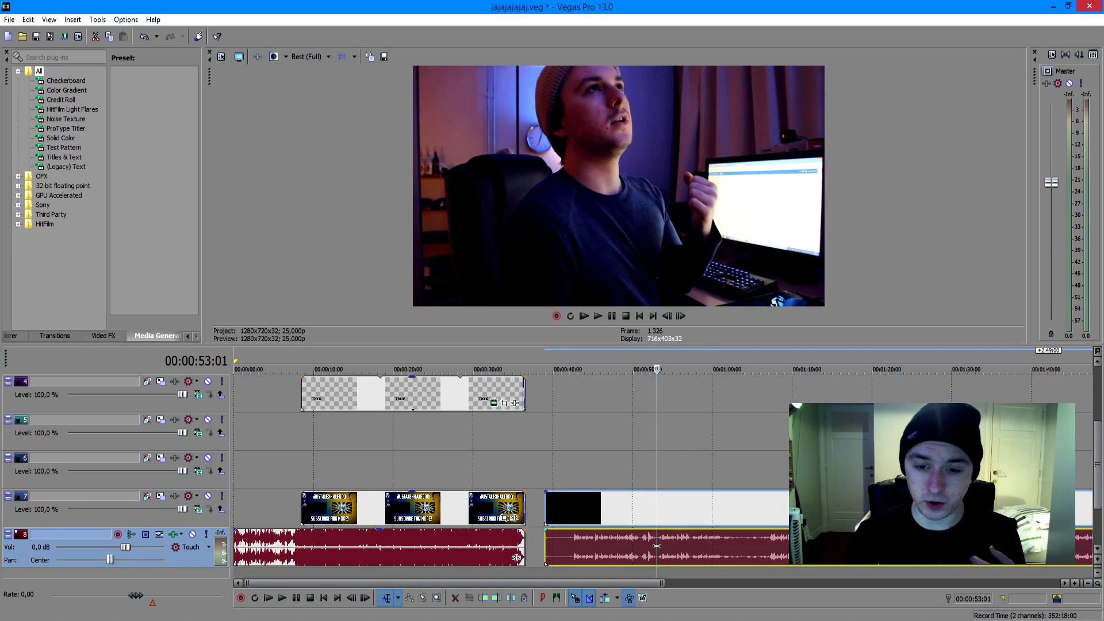
left_click(693, 546)
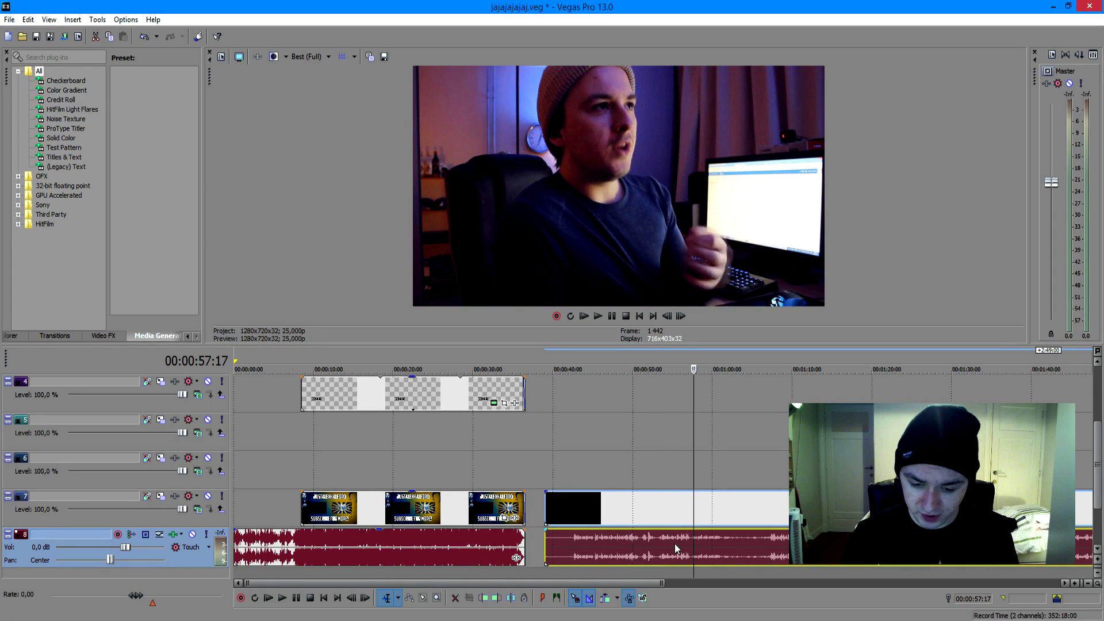
key("u")
left_click_drag(630, 542, 707, 551)
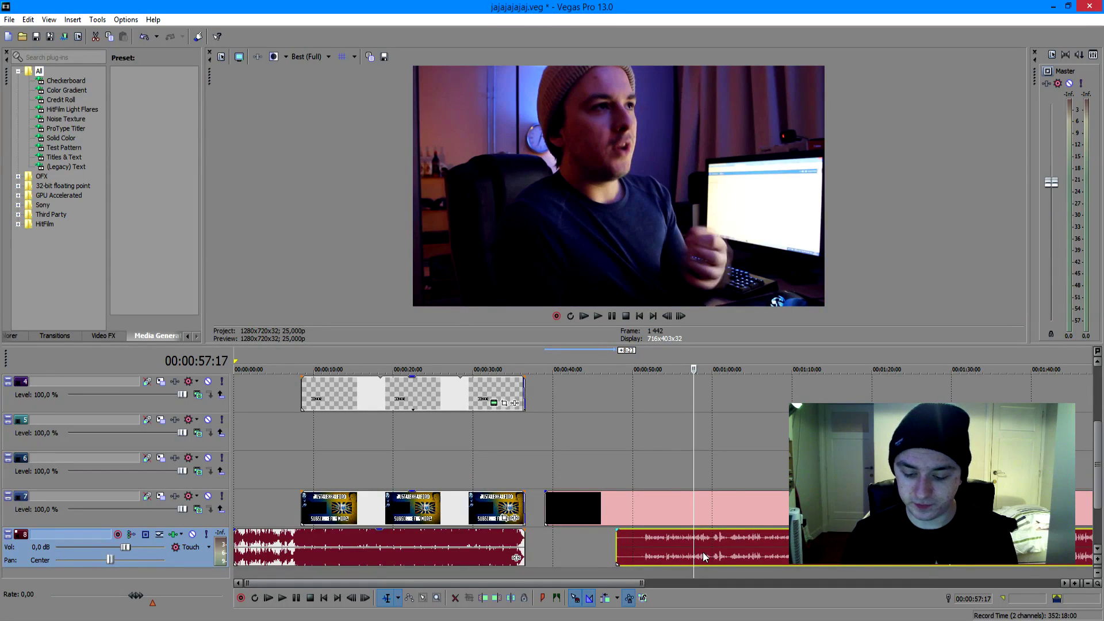
key("Delete")
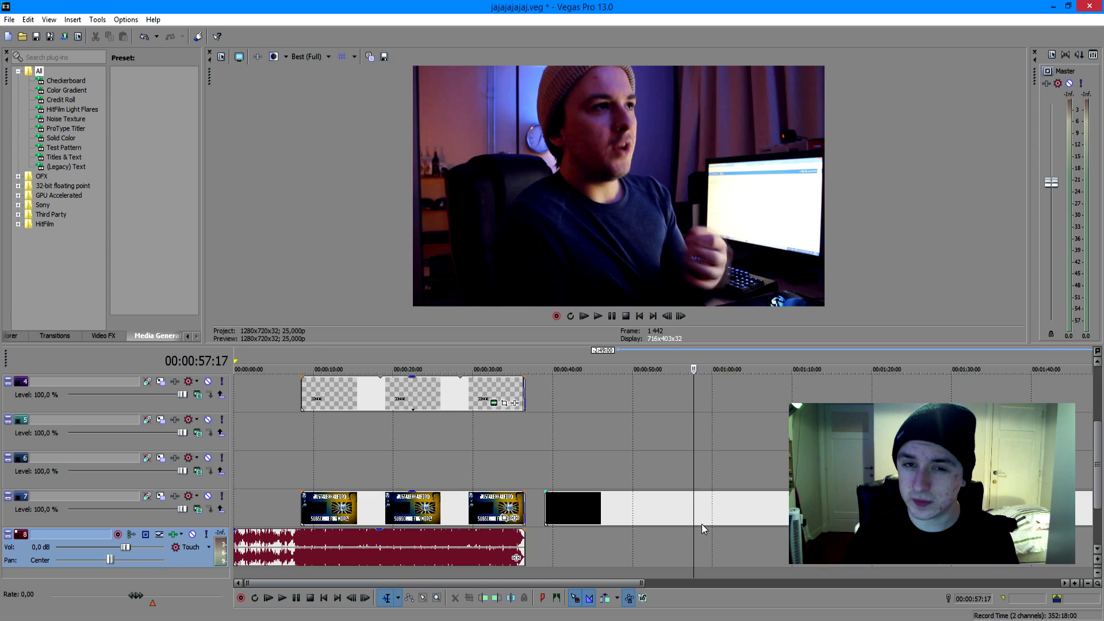
Cut off the beginning of the video clip on track 7 and shift the rest earlier to about 00:00:51
left_click(734, 500)
left_click(691, 508)
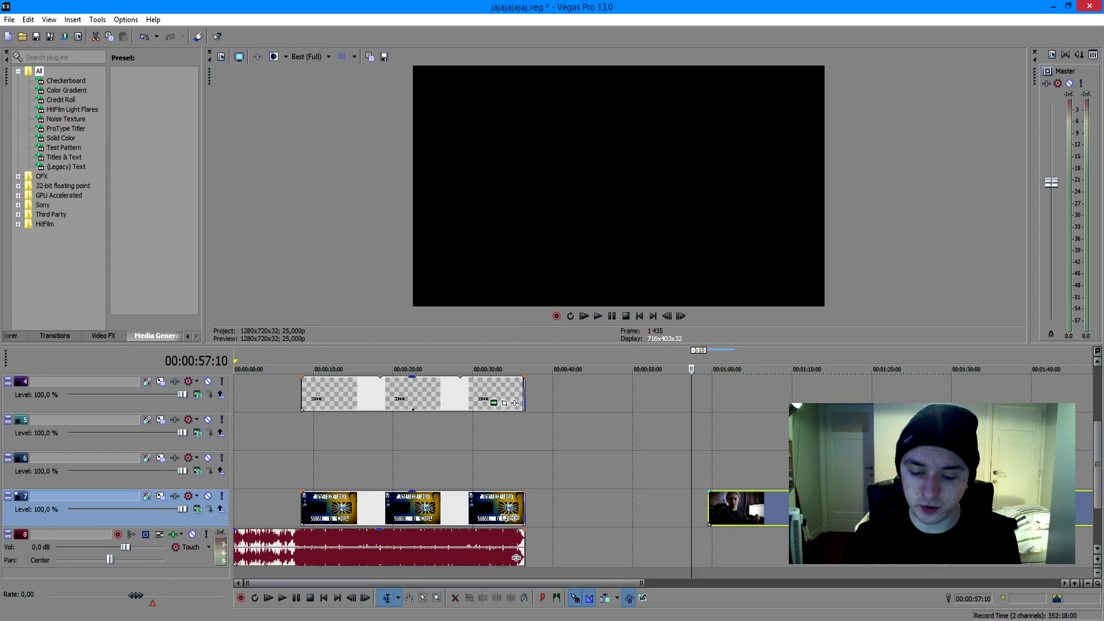
left_click_drag(790, 506, 728, 506)
Examine the video clip on track 7 at several points to find a usable section
left_click(656, 502)
left_click(681, 504)
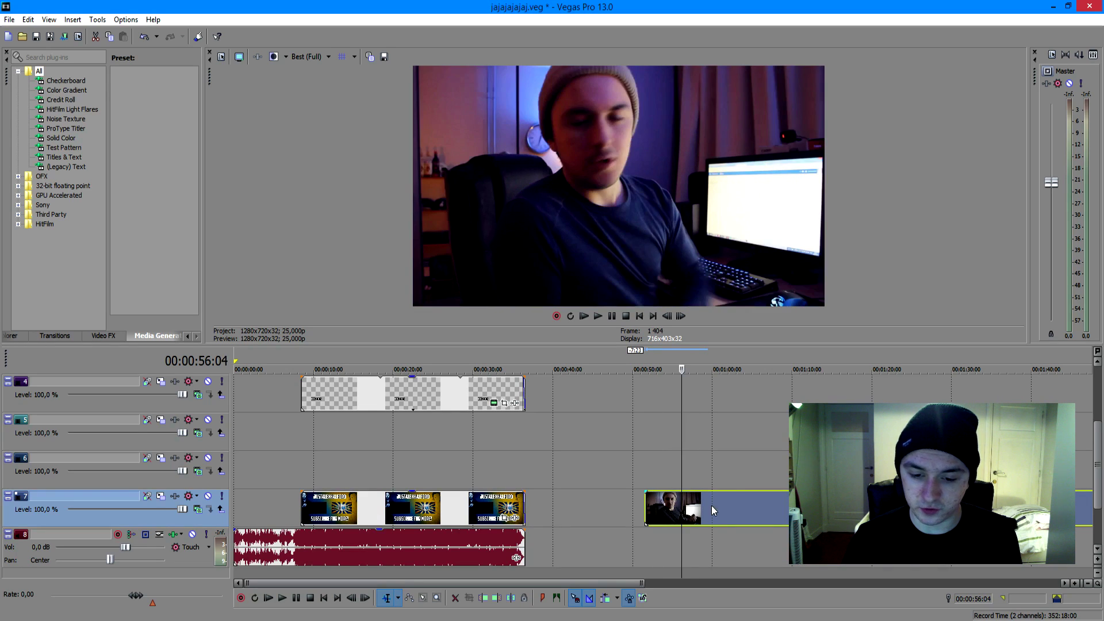
left_click(727, 504)
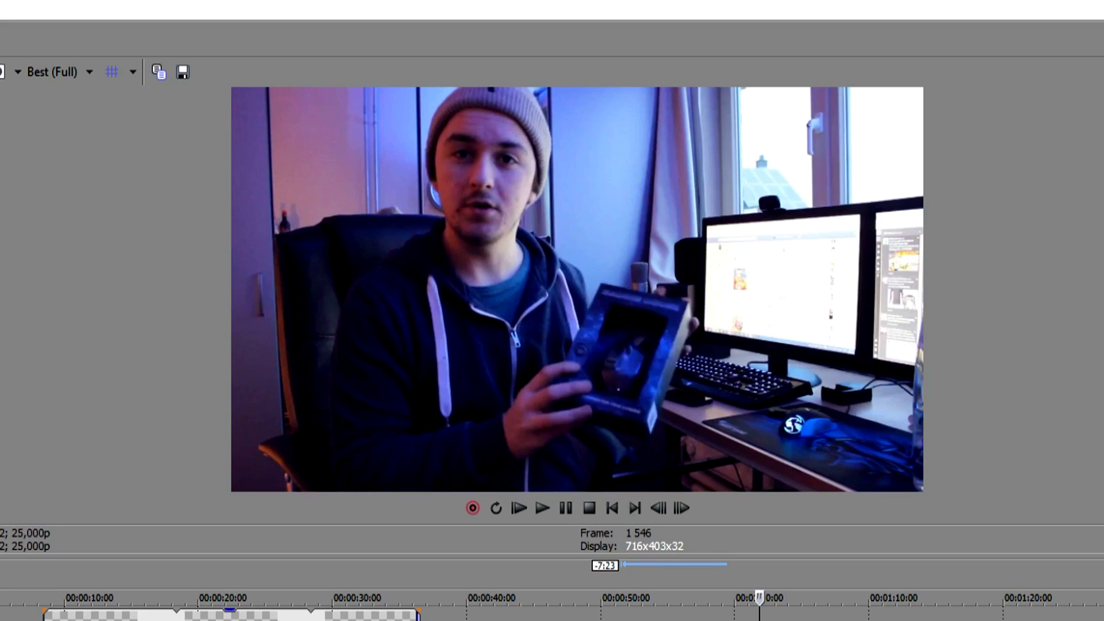
left_click(674, 506)
left_click(786, 613)
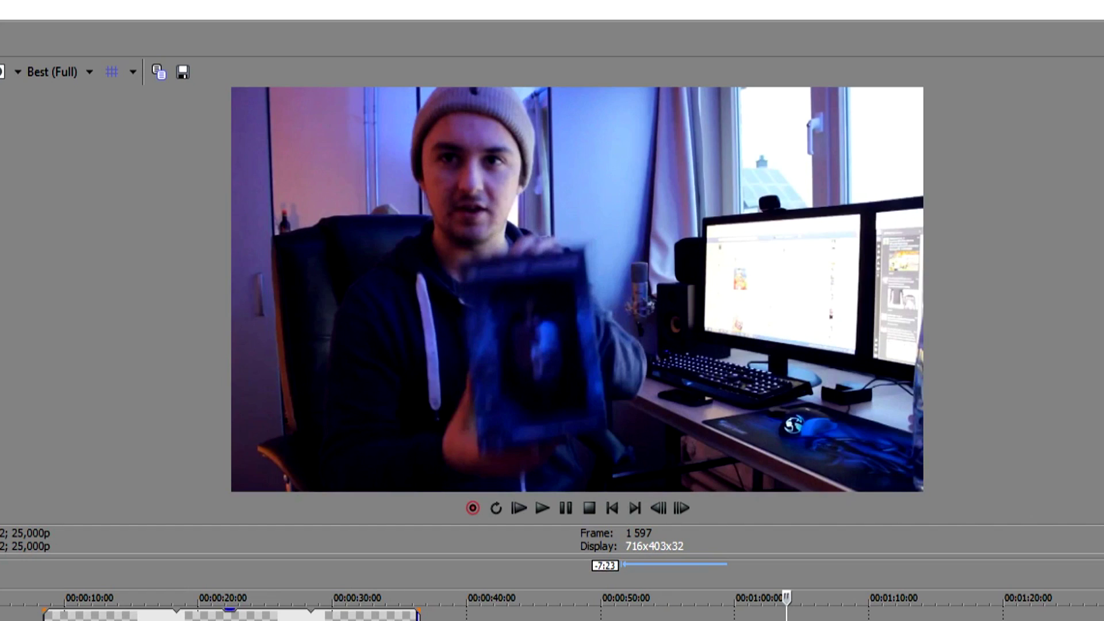
left_click(808, 614)
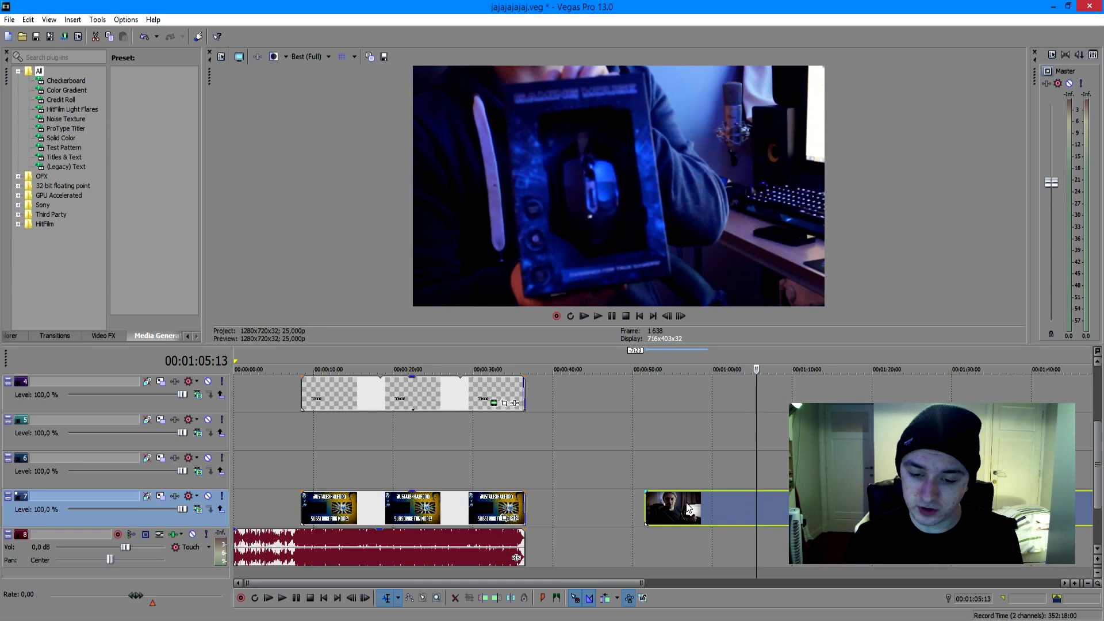
left_click(684, 506)
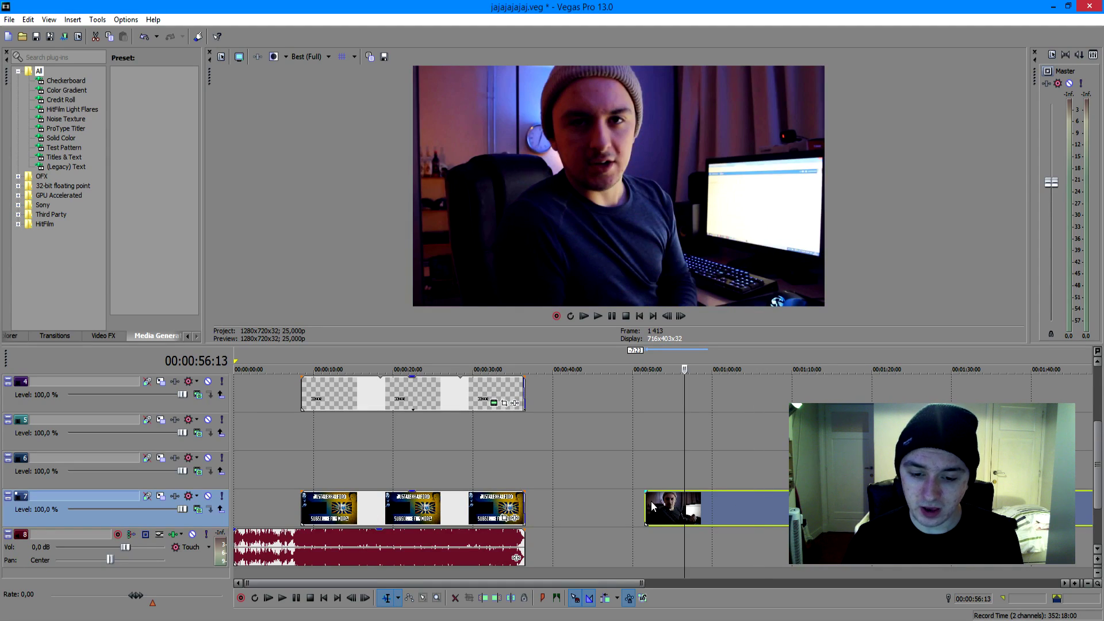
left_click(642, 501)
left_click(665, 501)
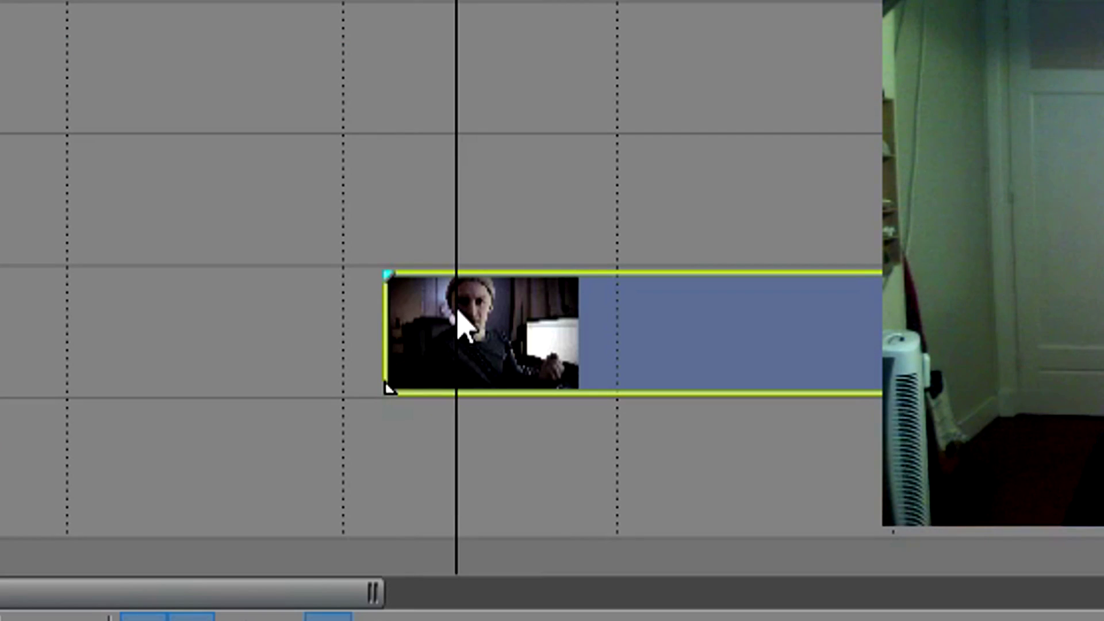
Split the track 7 video clip at about 00:00:58 and at 00:01:00:17
left_click_drag(456, 306, 572, 331)
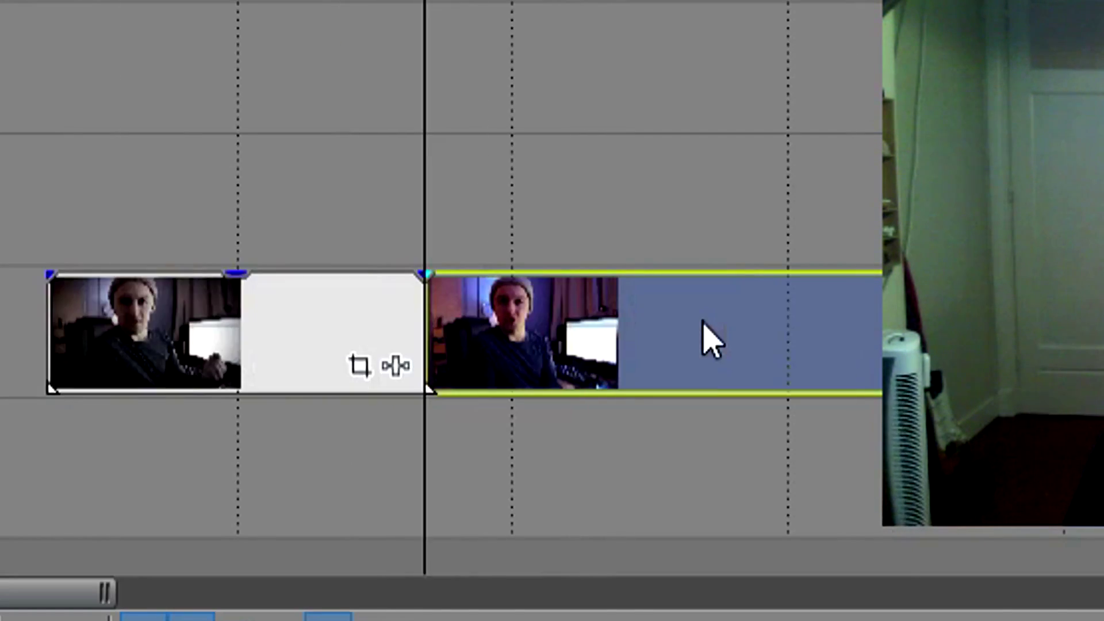
left_click(737, 325)
left_click(879, 327)
left_click(553, 305)
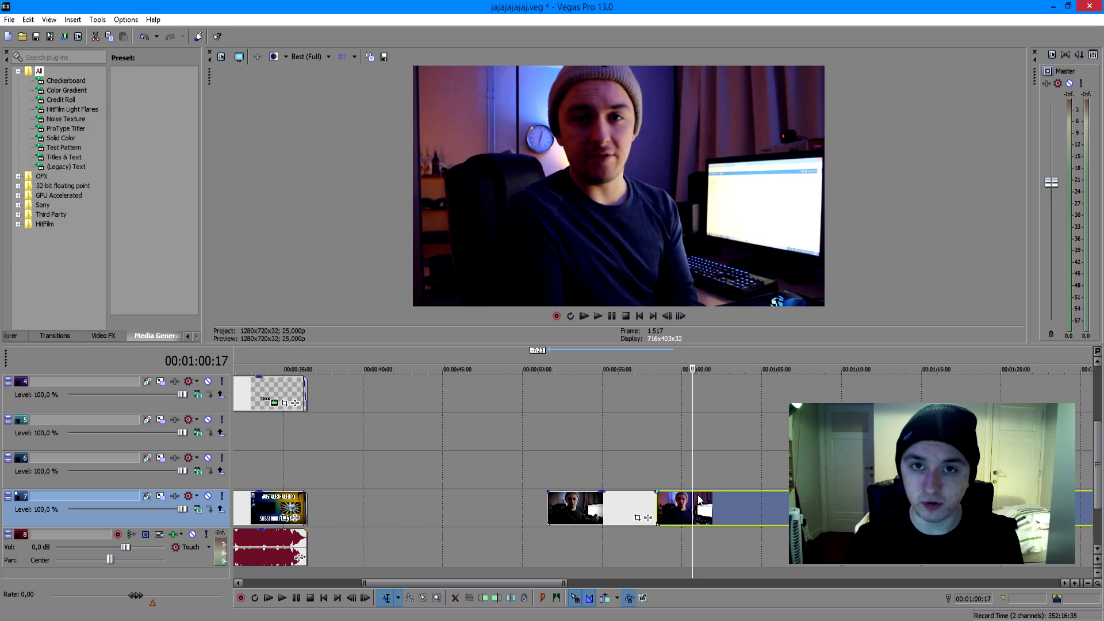
key("s")
Delete the clip pieces before and after the short middle excerpt, and play the excerpt back
left_click_drag(780, 227, 924, 228)
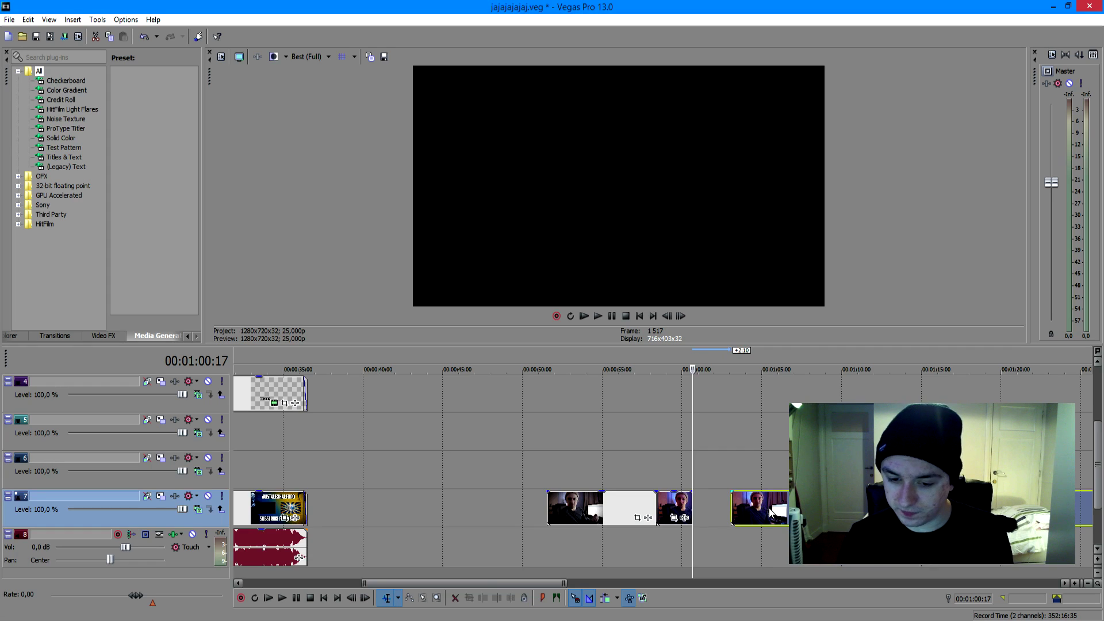
key("Delete")
left_click(584, 517)
key("Delete")
left_click(662, 464)
key("space")
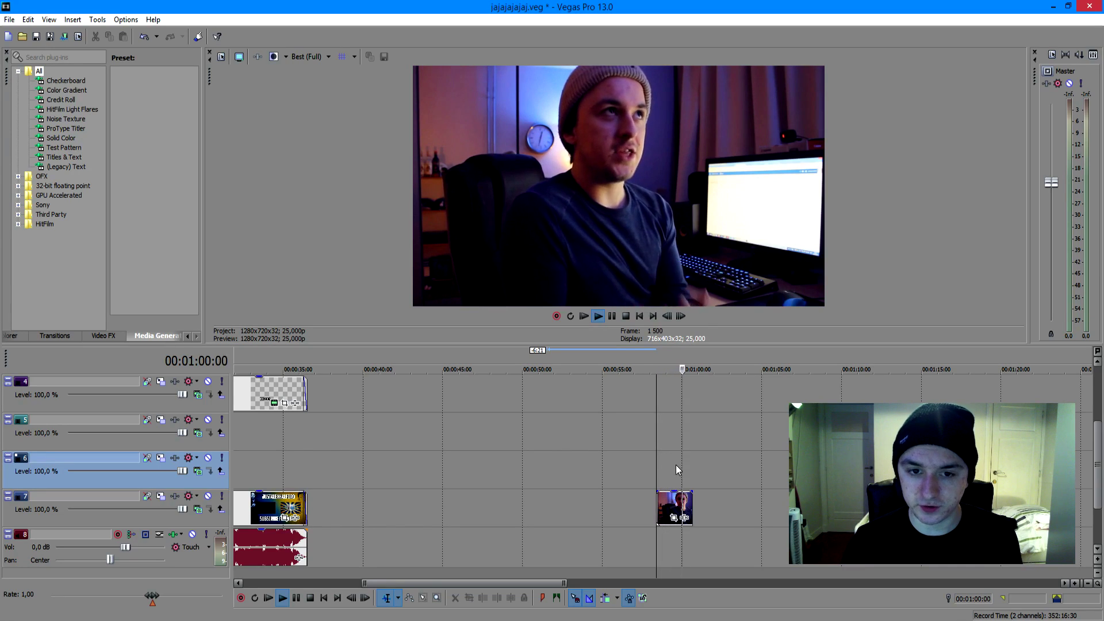
key("space")
Move the short video excerpt onto track 6 above the end-card background, starting at about 00:00:10
left_click_drag(672, 503, 625, 503)
left_click_drag(652, 572, 332, 525)
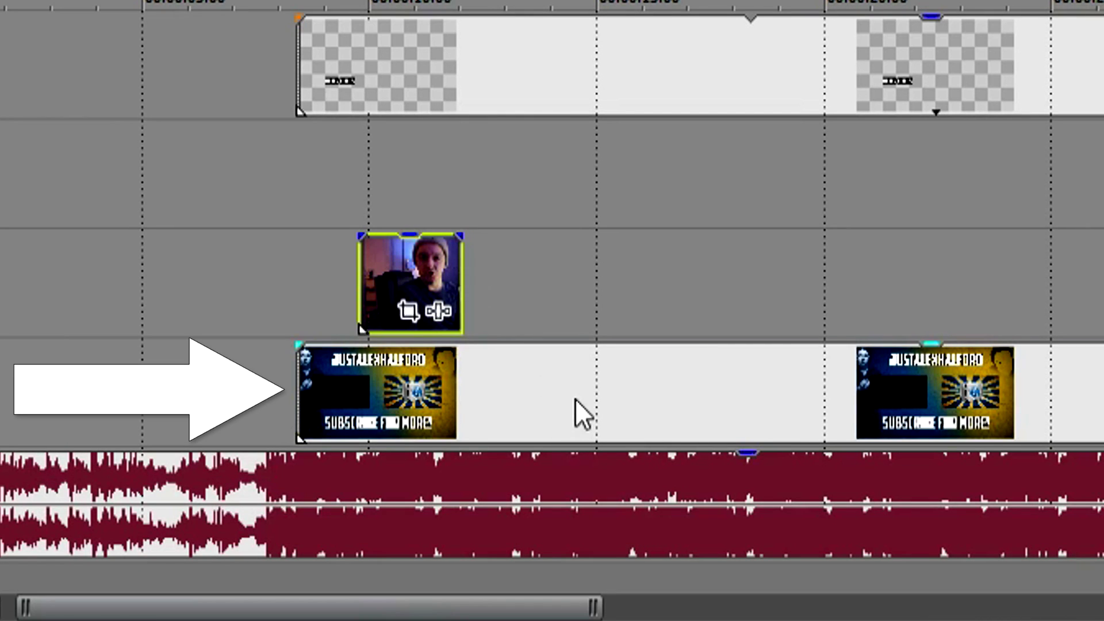
left_click(444, 511)
mouse_move(386, 470)
left_mouse_down()
mouse_move(444, 476)
mouse_move(427, 505)
mouse_move(461, 468)
mouse_move(384, 460)
mouse_move(309, 429)
mouse_move(401, 461)
left_mouse_up()
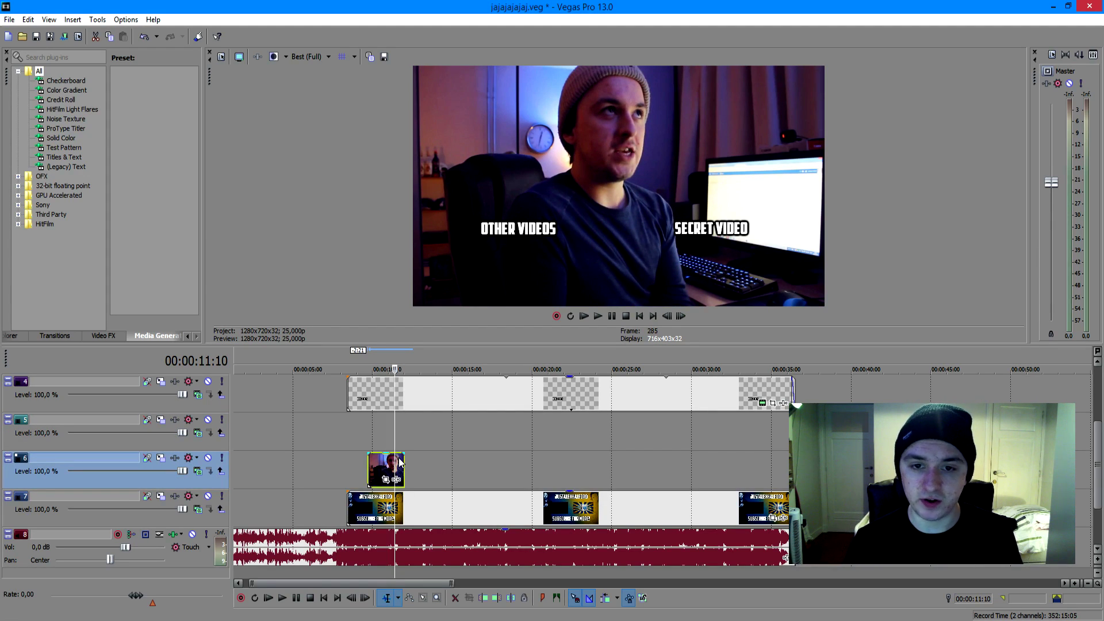
Play the end card from 00:00:07:20 to preview the video excerpt over the background
left_click(337, 429)
scroll(337, 429, "up", 3)
key("space")
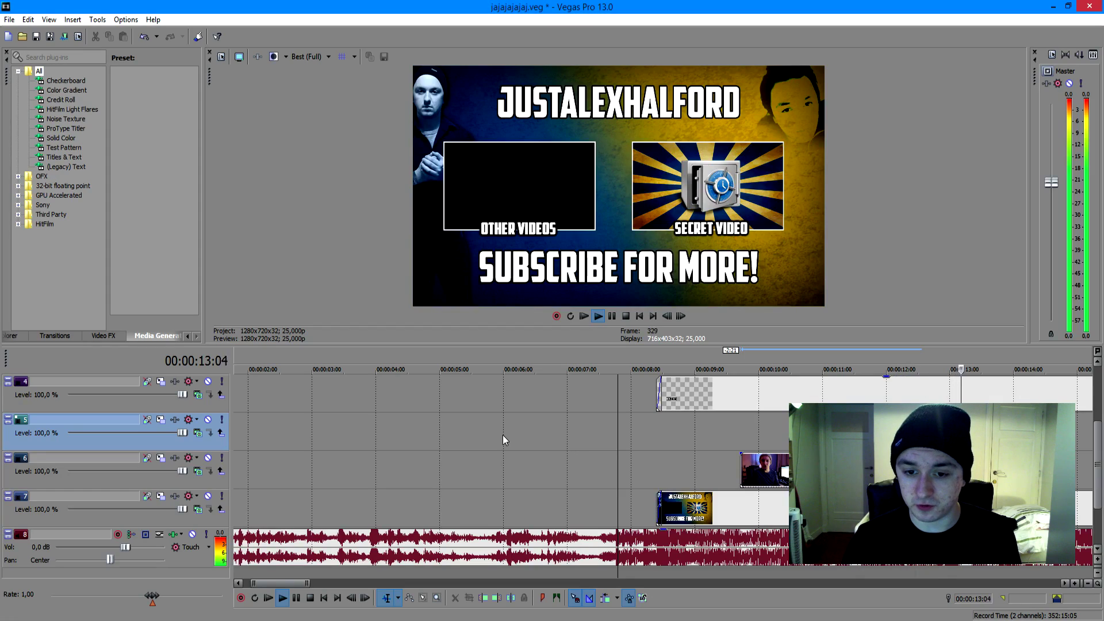
key("space")
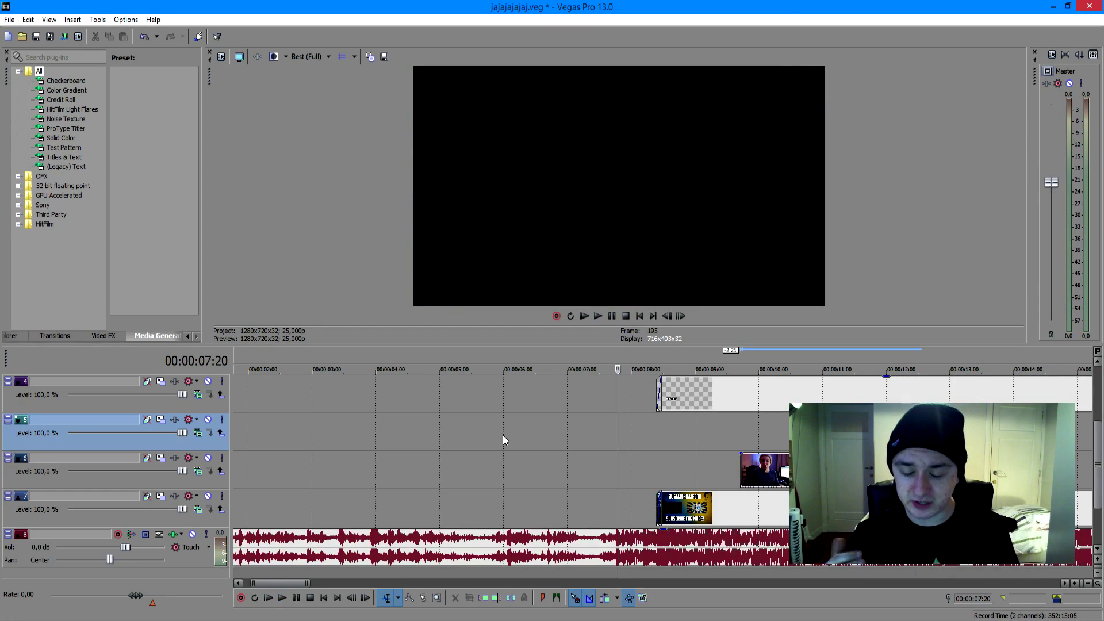